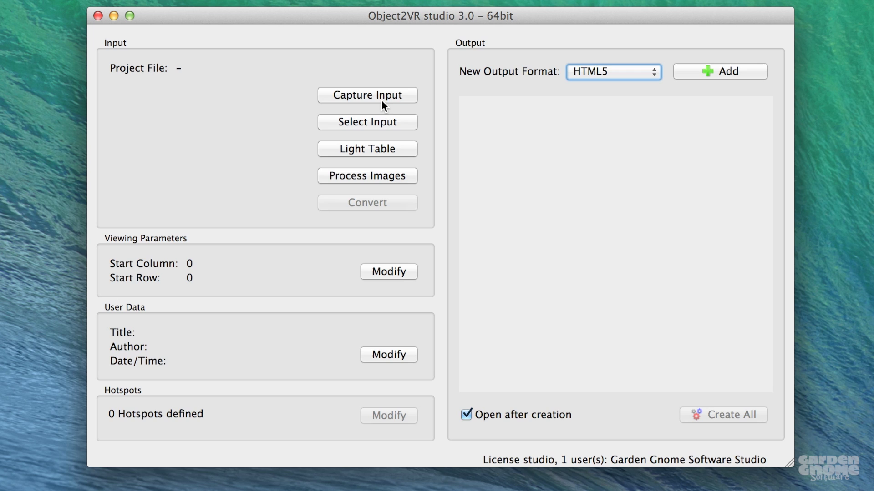
Step: Start a new image-series capture and briefly reveal, then hide, the extra dimension options
click(348, 95)
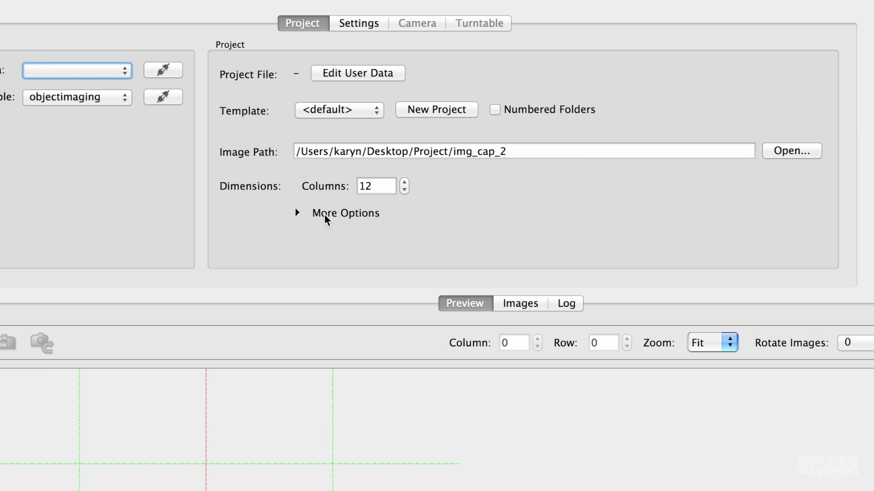
click(408, 217)
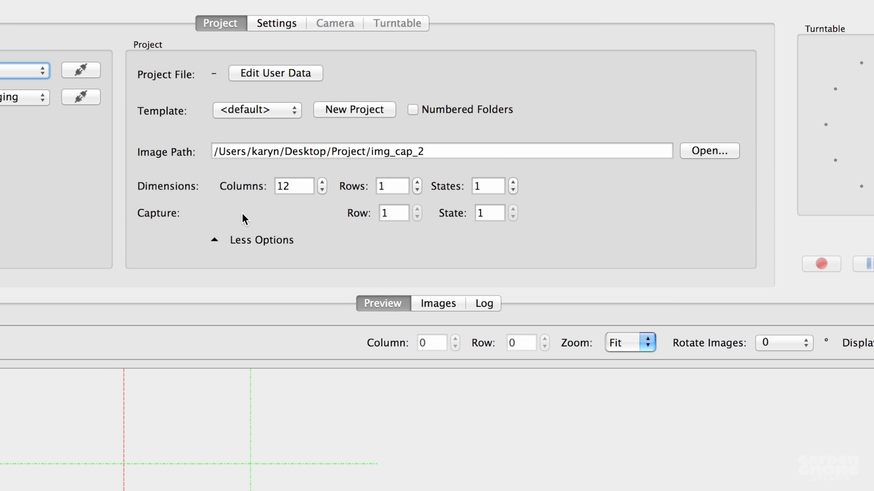
click(258, 242)
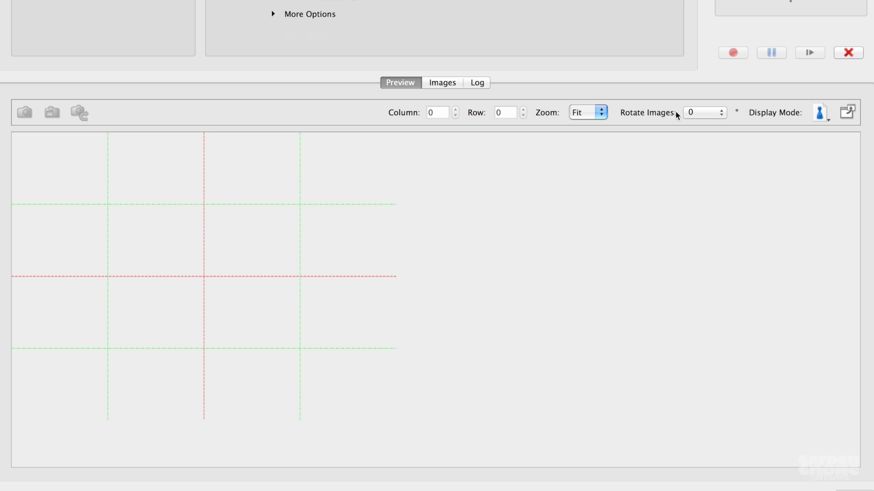
Step: Keep image rotation at 0, then review the twelve empty image slots and the empty capture log
click(699, 112)
click(699, 112)
click(438, 85)
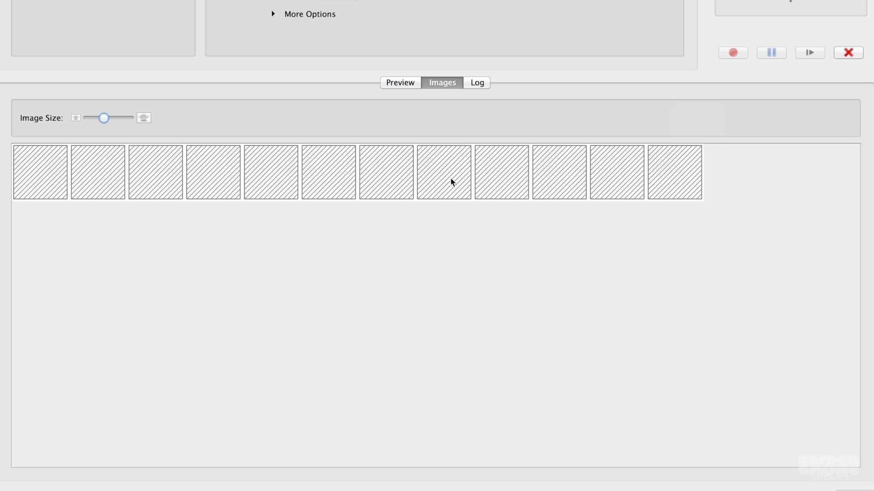
click(478, 83)
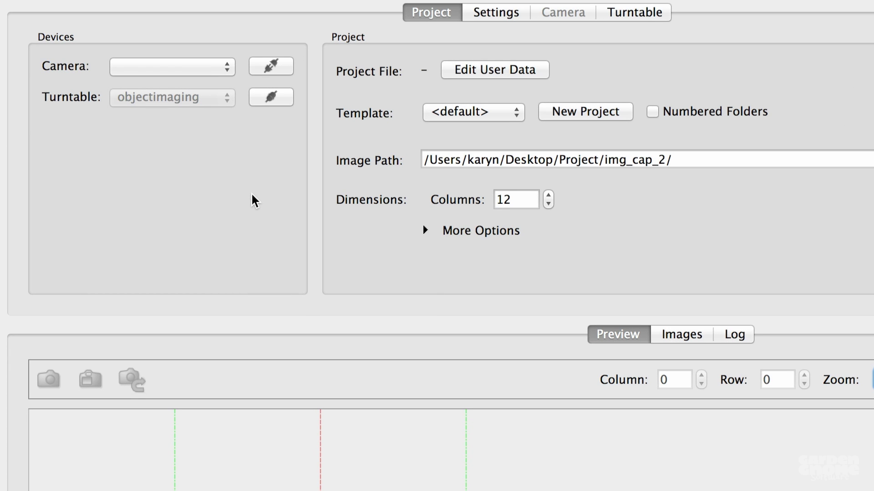
Step: Connect the D300 camera and display its trigger and image source settings
click(268, 61)
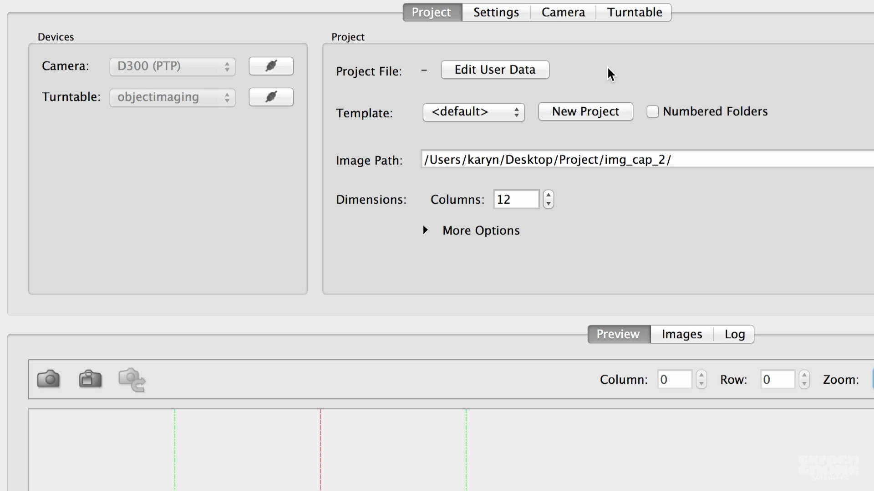
click(502, 17)
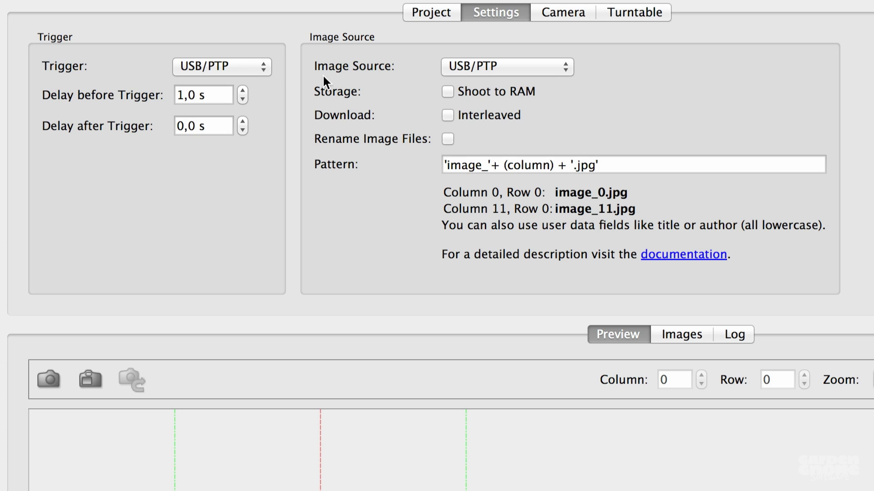
click(251, 72)
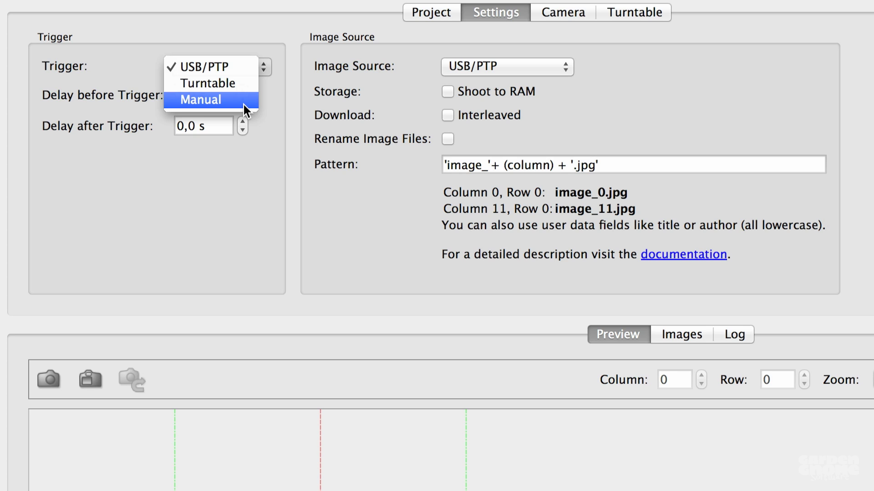
click(234, 139)
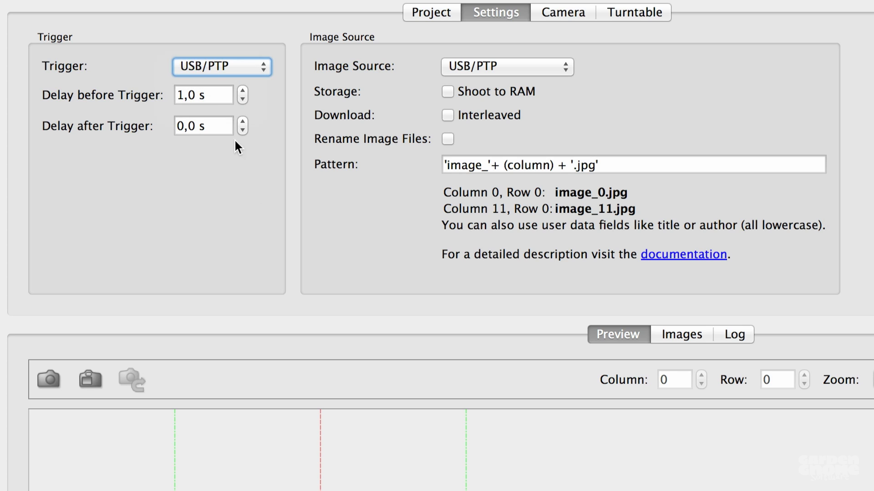
click(219, 95)
click(220, 130)
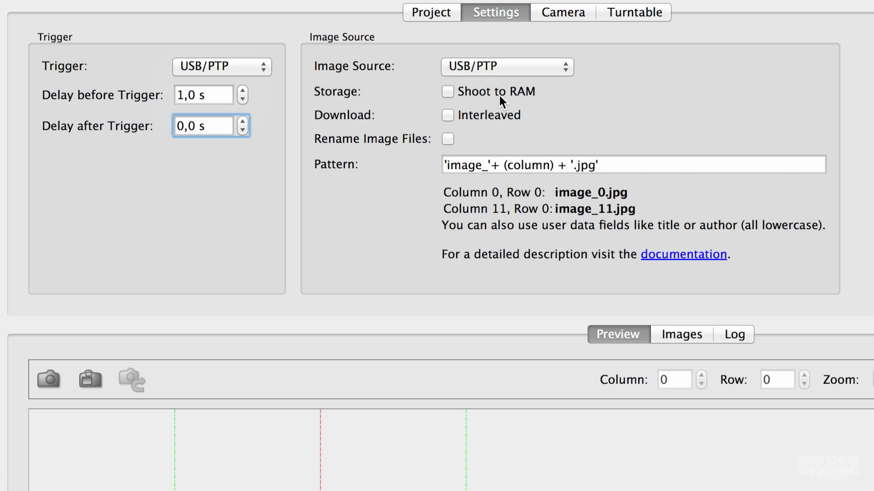
Step: Try the Watched Folder (Link mode) and Manual image sources, then return to USB/PTP
click(520, 61)
click(528, 83)
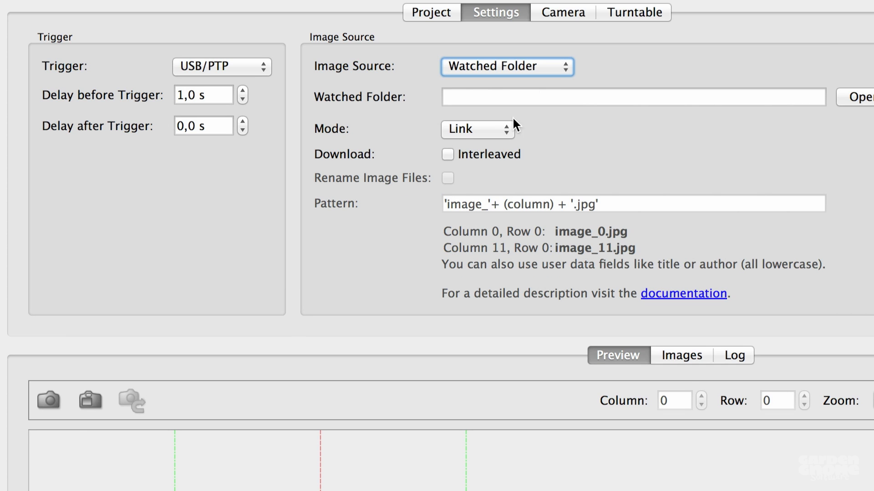
click(500, 137)
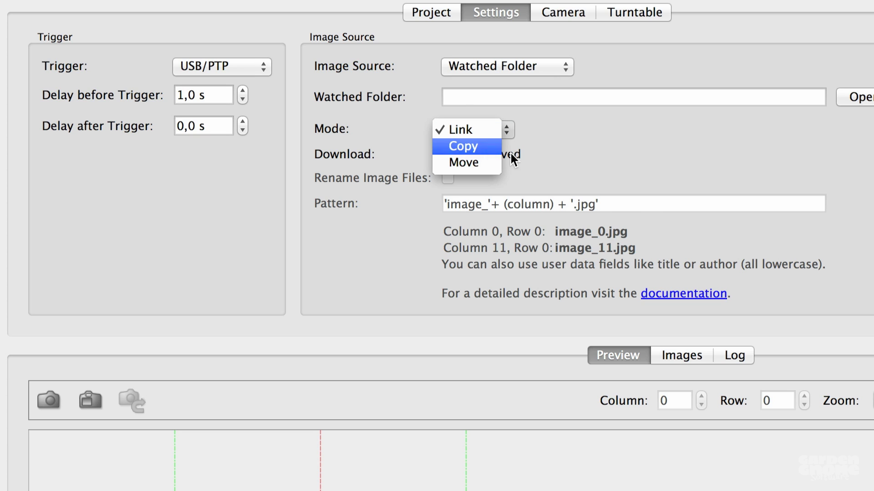
click(541, 142)
click(536, 73)
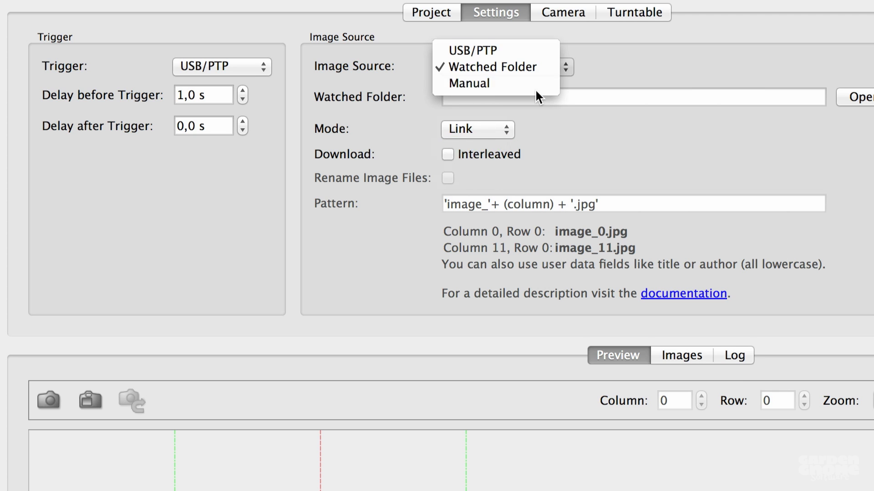
click(534, 88)
click(534, 71)
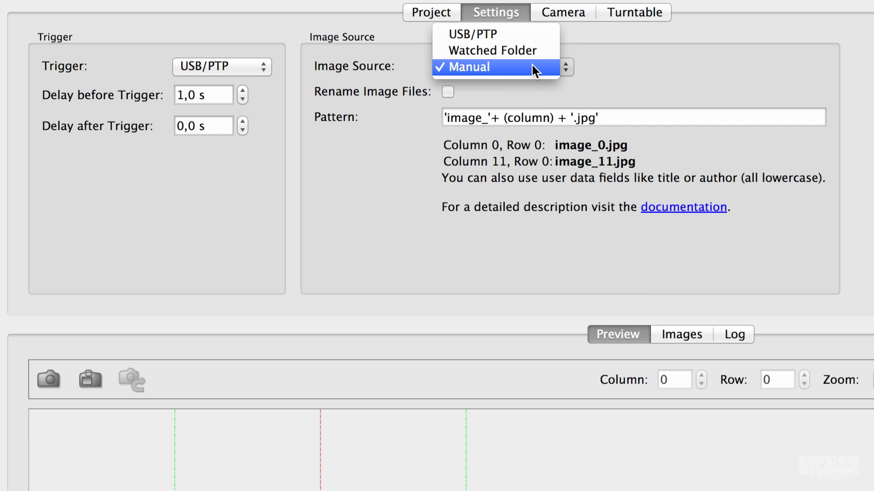
click(524, 34)
Step: Leave interleaved download off and show the camera settings: Manual, f/16, 1/5.0 s, ISO 200
click(506, 116)
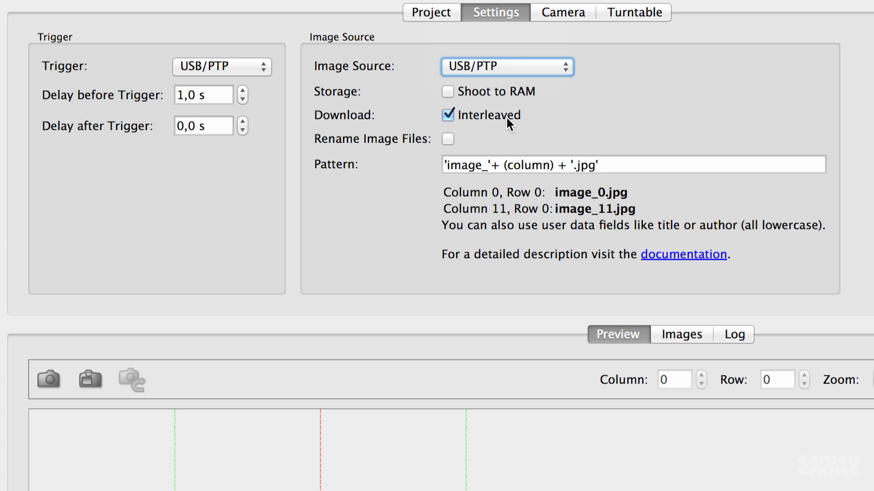
click(506, 116)
click(580, 19)
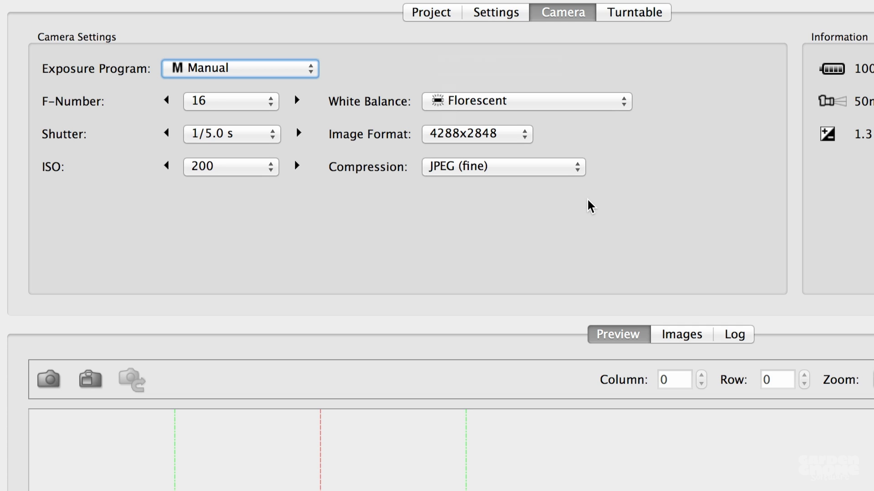
Step: Connect the ObjectImaging turntable on its RS232 port from the turntable setup
click(640, 12)
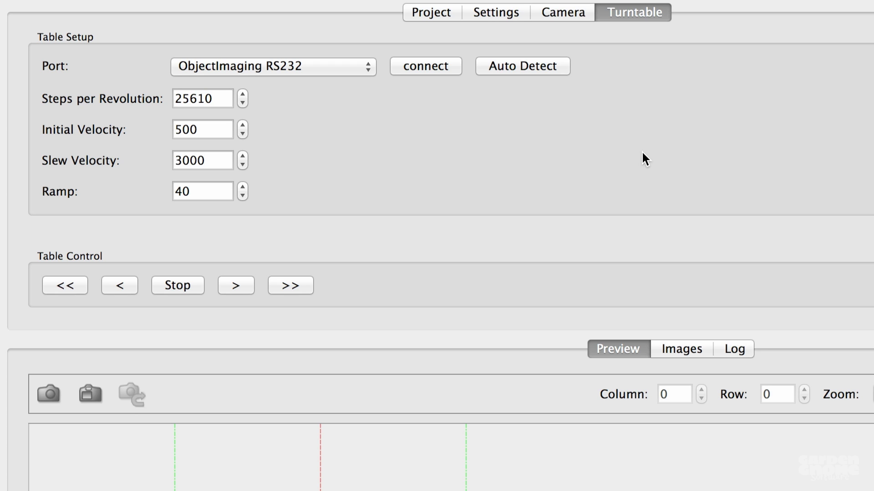
click(443, 68)
Step: Return to the project settings and briefly reveal, then hide, the extra dimension options
click(428, 9)
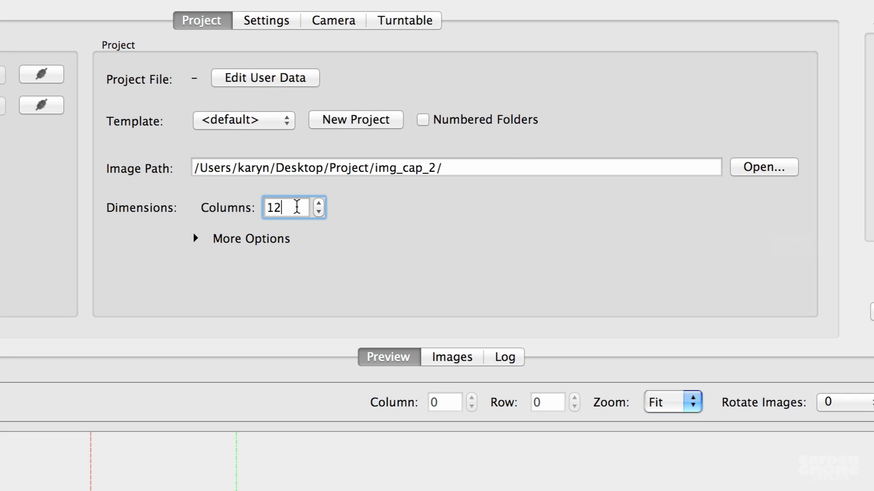
click(287, 235)
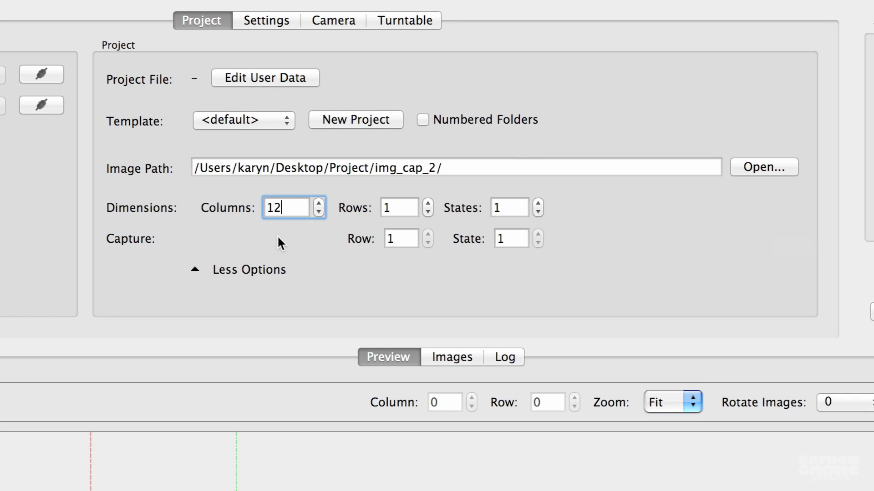
click(270, 270)
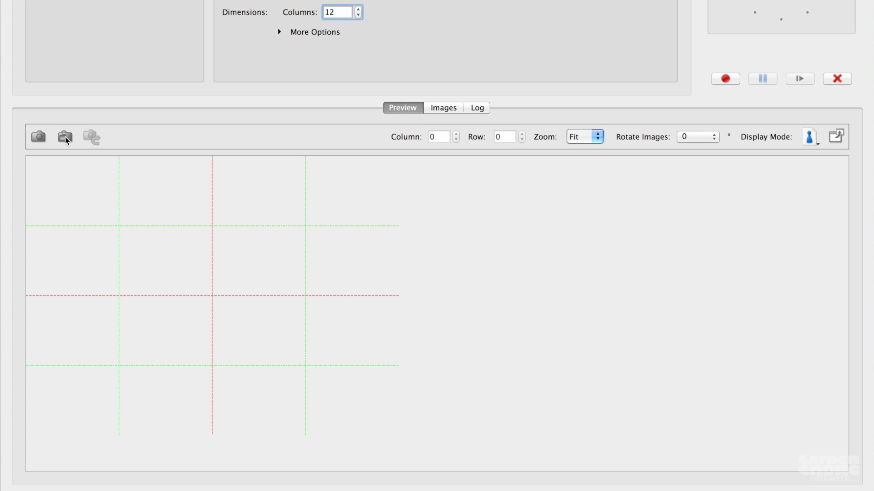
Step: Turn on the live camera preview of the police box with Highlights display mode
click(65, 137)
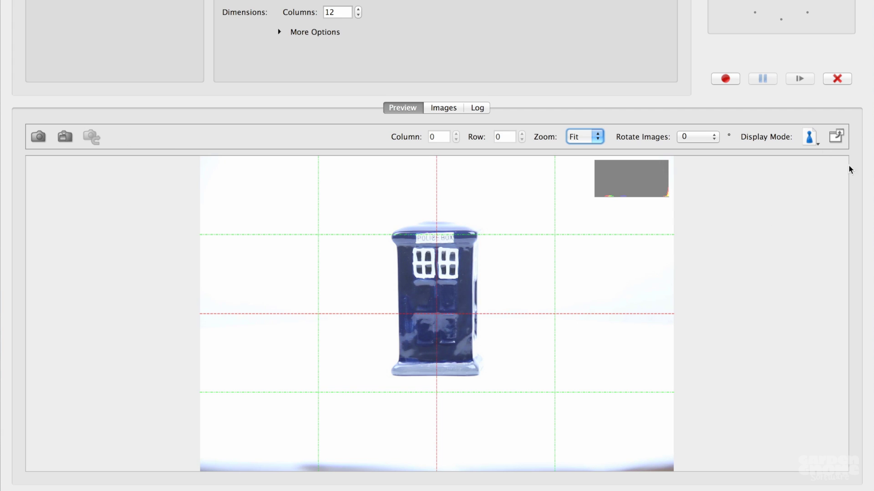
click(814, 139)
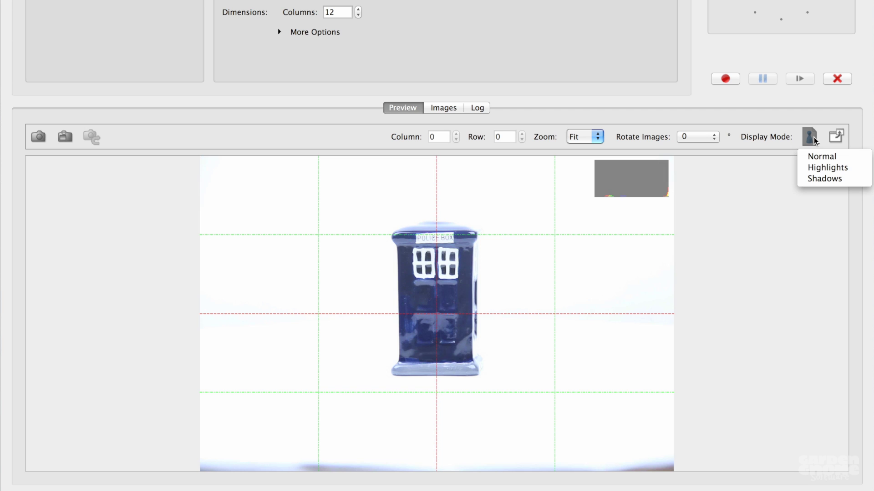
click(819, 169)
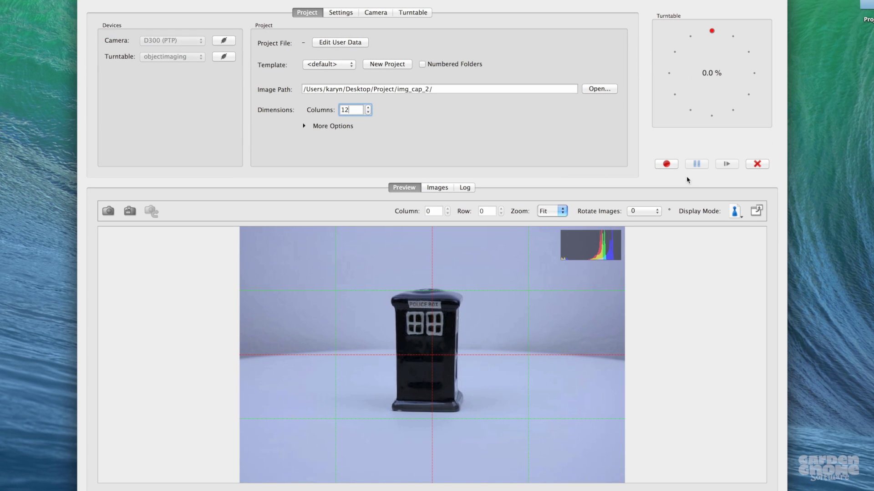
Step: Record all 12 turntable columns of the police box until capture reaches 100%
click(667, 164)
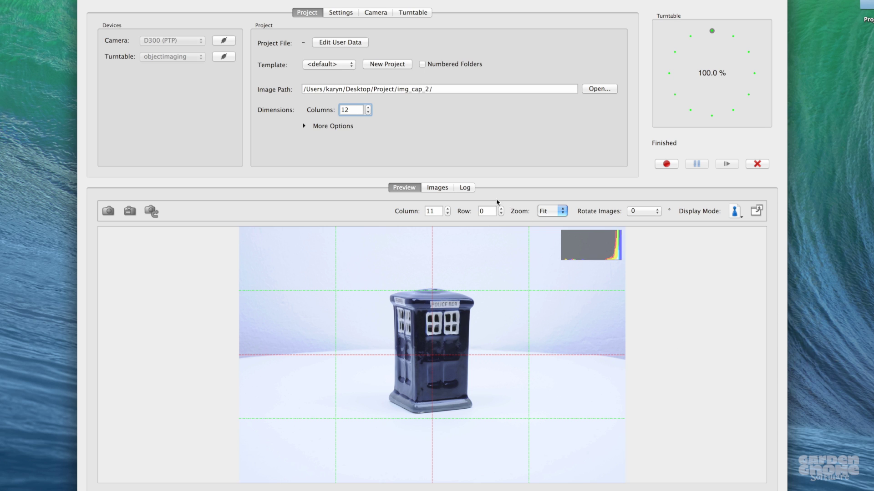
Step: Browse the captured thumbnails and open the Column 4 image in the preview
click(439, 189)
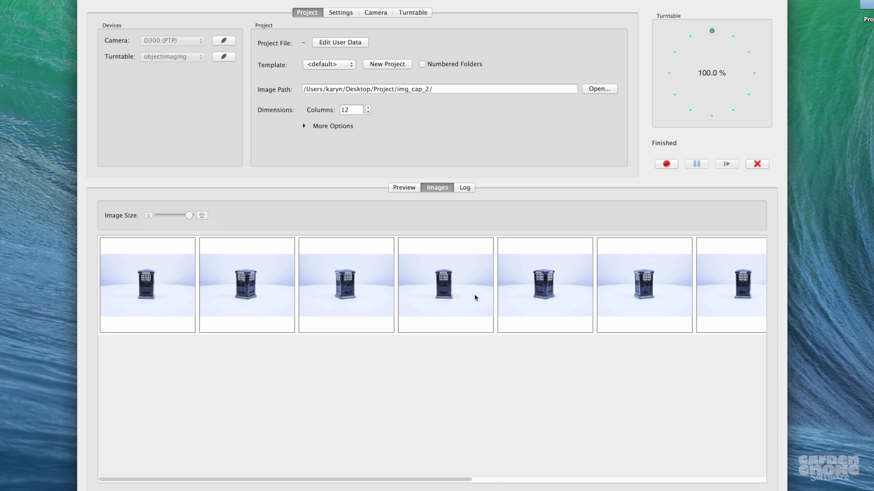
scroll(475, 298, right, 3)
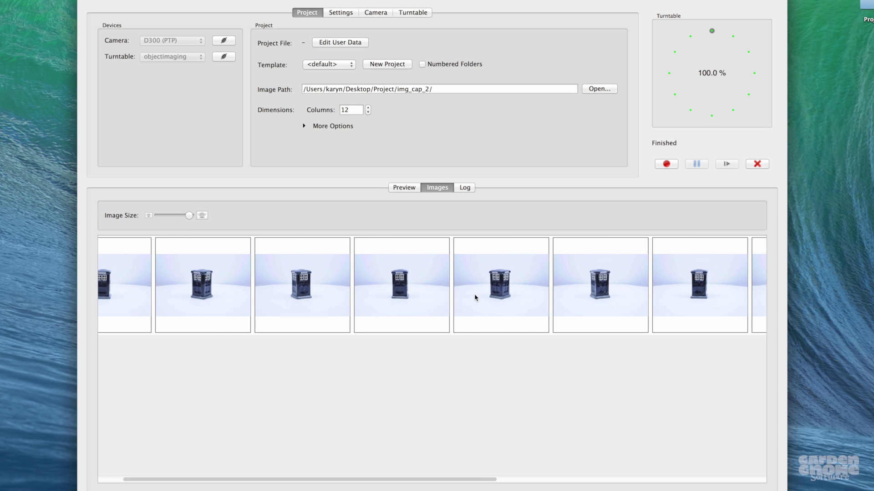
double_click(504, 292)
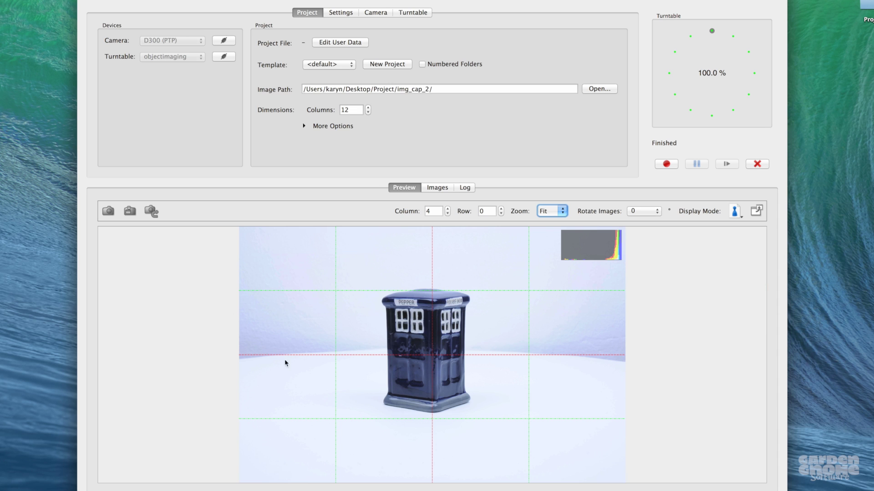
click(152, 211)
Step: Set an image-processing crop rectangle tightly around the police-box figurine
click(153, 212)
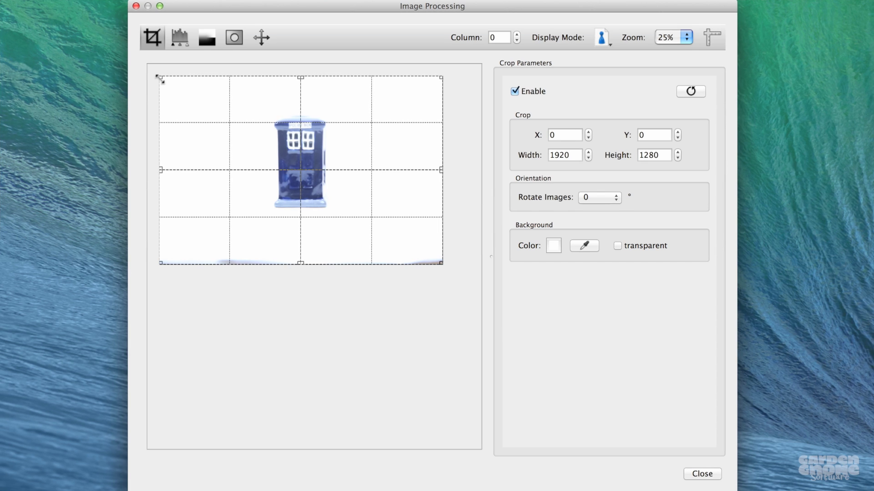
drag(161, 79, 214, 113)
drag(351, 200, 226, 91)
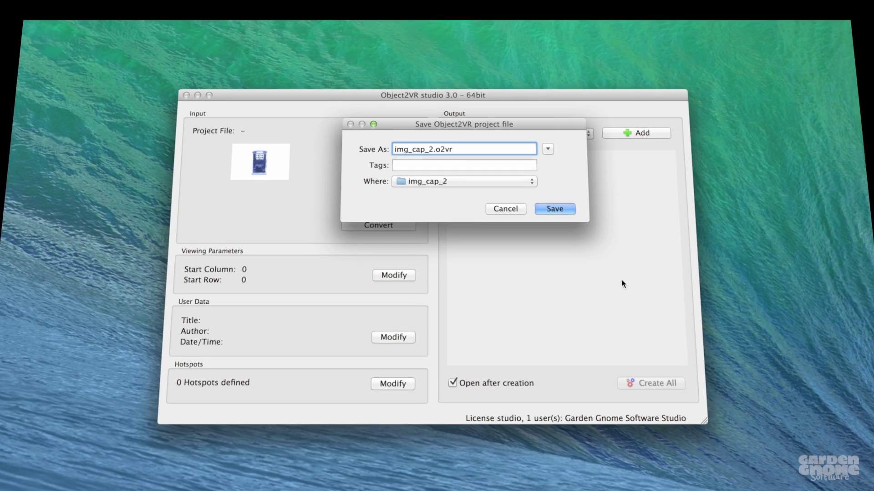
Step: Save as img_cap_2.o2vr and add an HTML5 output to output/img_cap_2.html using normal.ggt
click(554, 209)
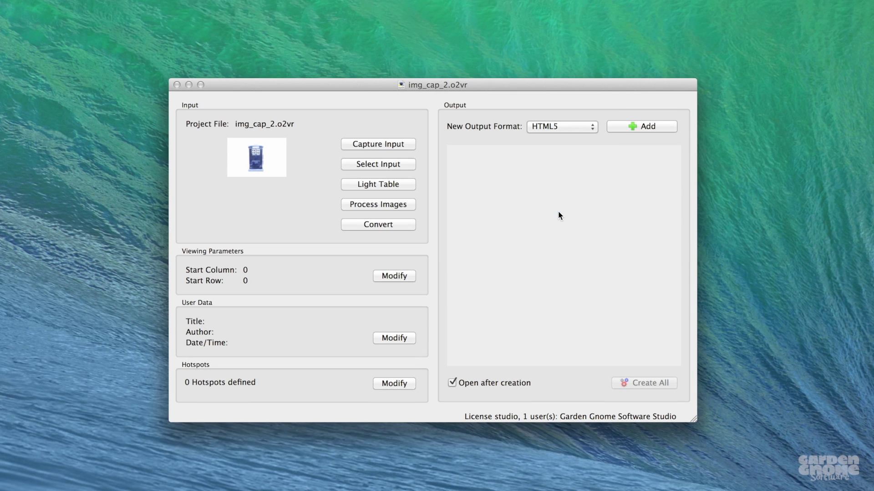
click(657, 126)
click(524, 36)
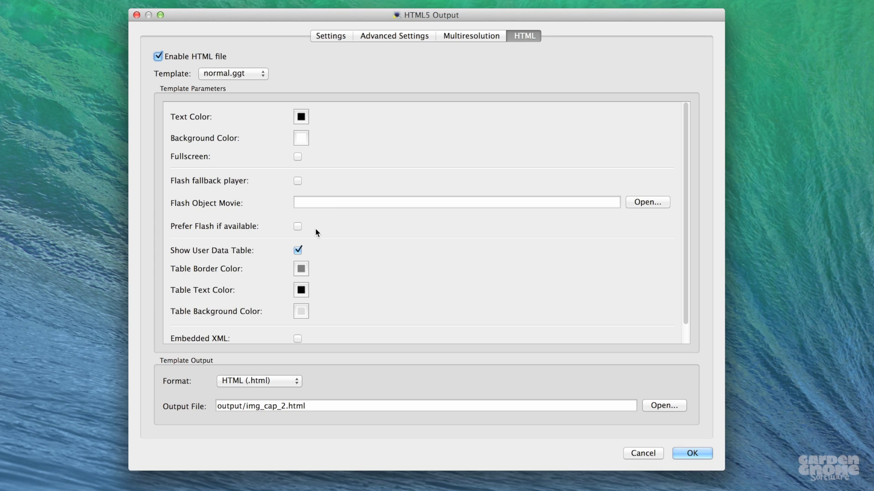